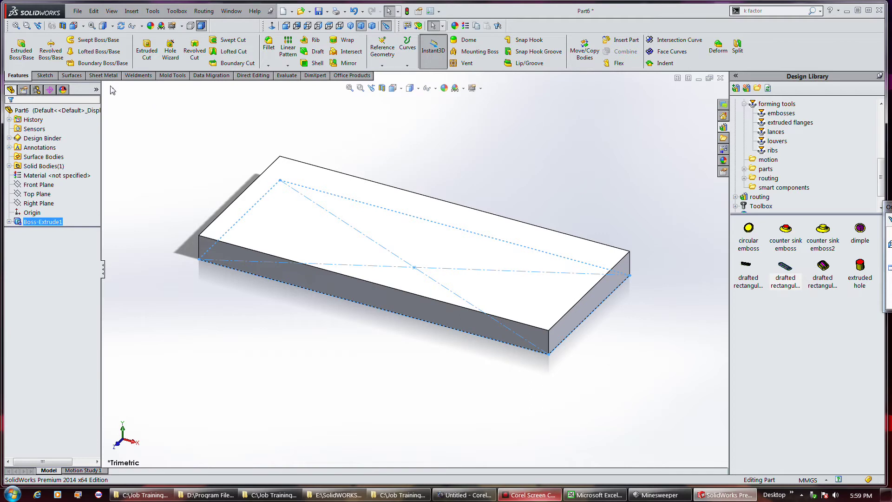
# Start a sketch on the plate's top face, then exit it empty
pyautogui.click(46, 76)
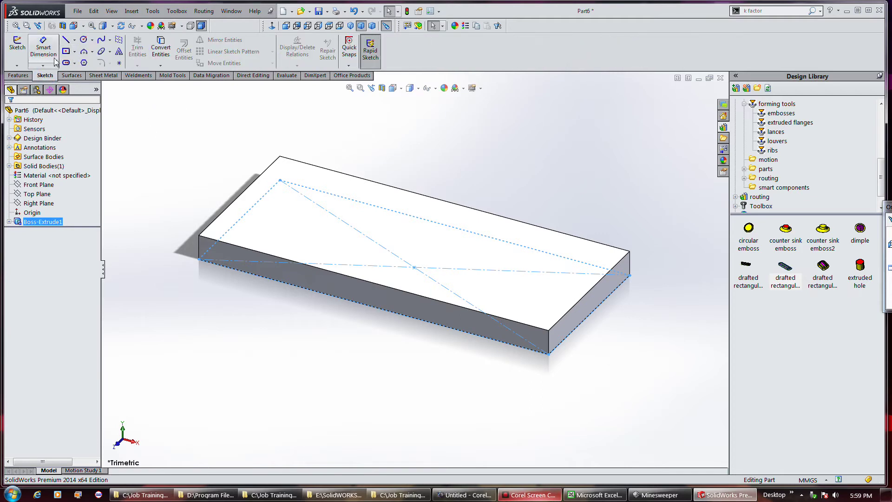
pyautogui.click(12, 57)
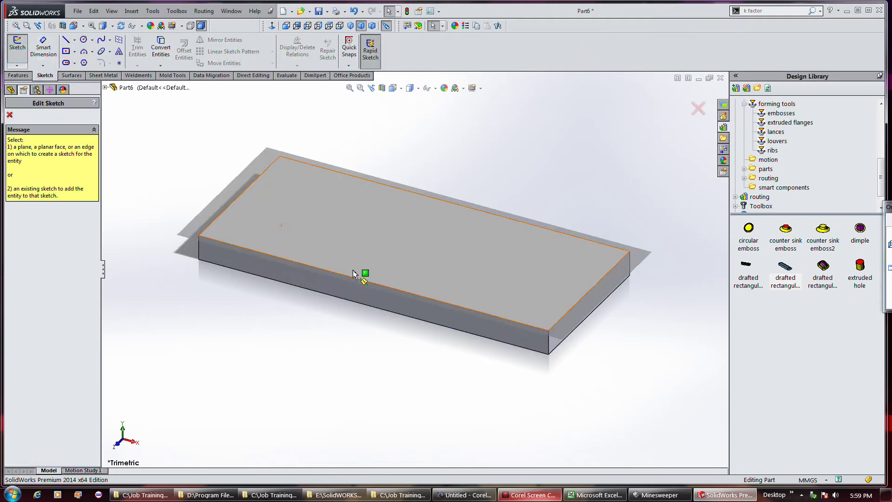
pyautogui.click(434, 248)
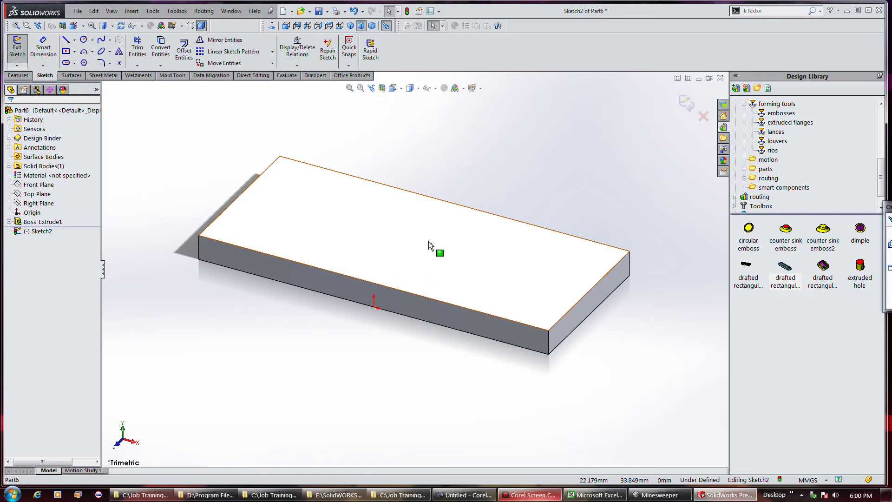
pyautogui.click(18, 47)
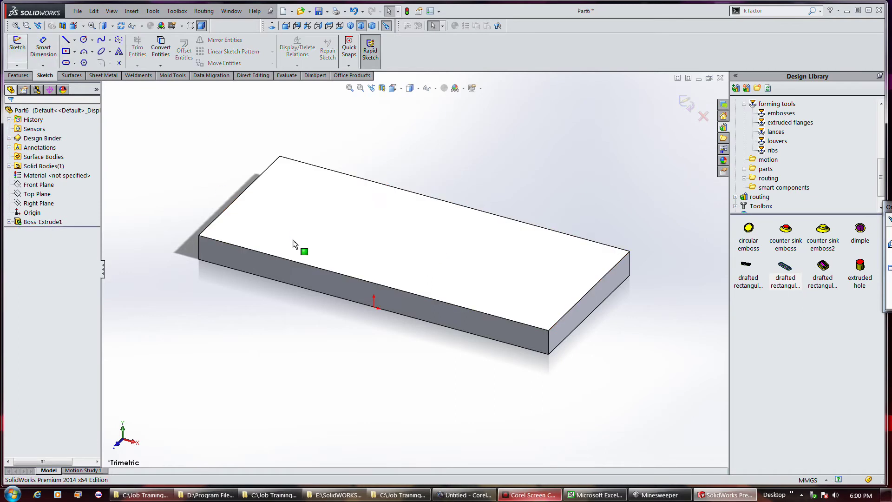
# Start a new sketch on the Front Plane and view it Normal To
pyautogui.click(43, 194)
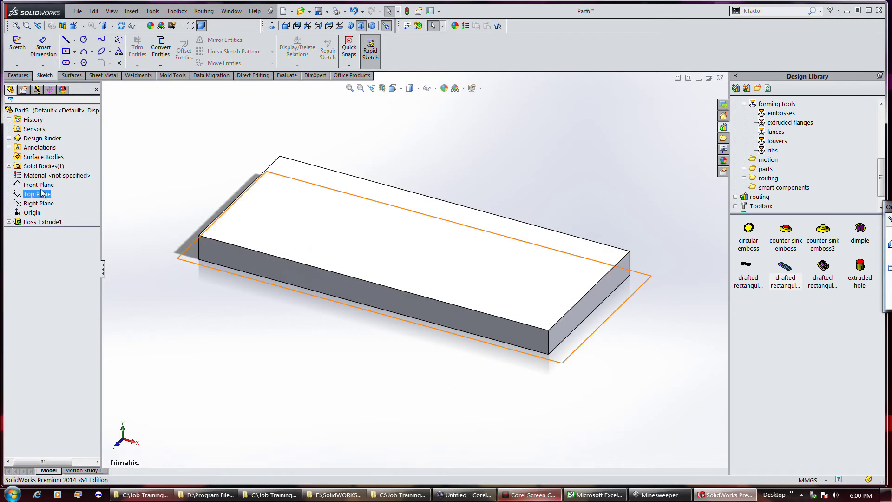
pyautogui.click(39, 185)
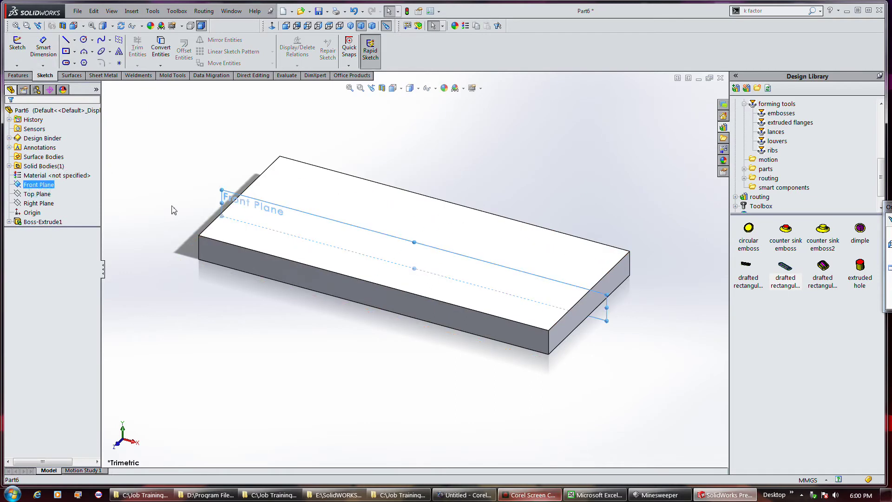
pyautogui.click(24, 49)
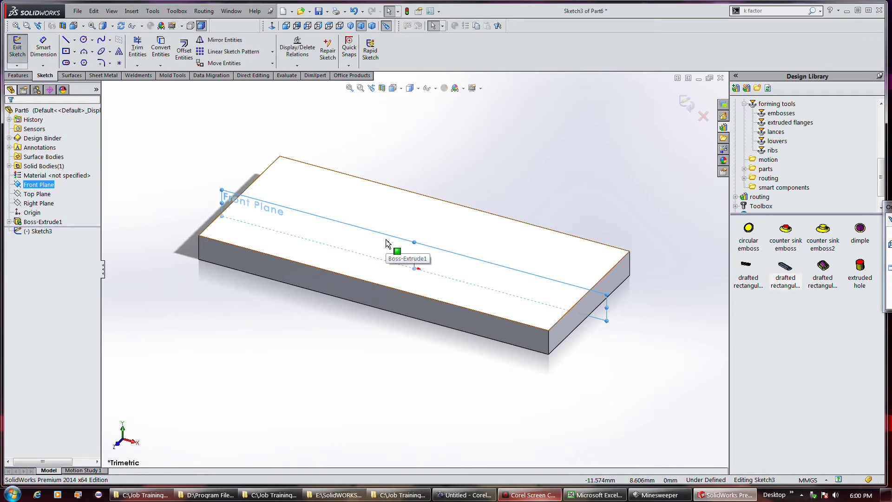
pyautogui.scroll(-2, 404, 241)
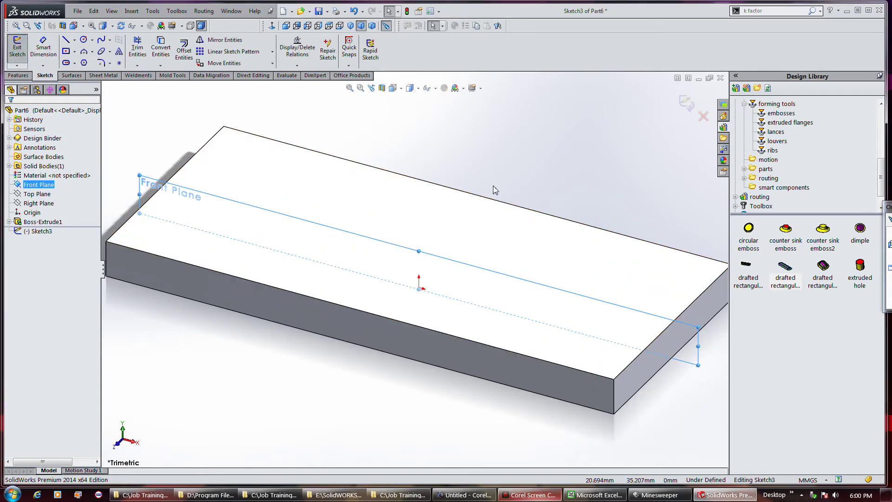
pyautogui.moveTo(474, 241); pyautogui.dragTo(509, 223, button='middle')
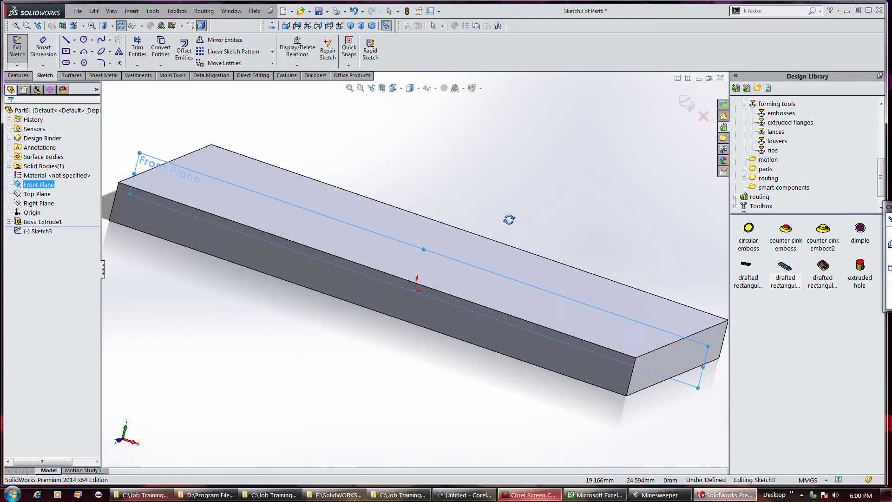
pyautogui.click(272, 28)
pyautogui.scroll(-3, 412, 238)
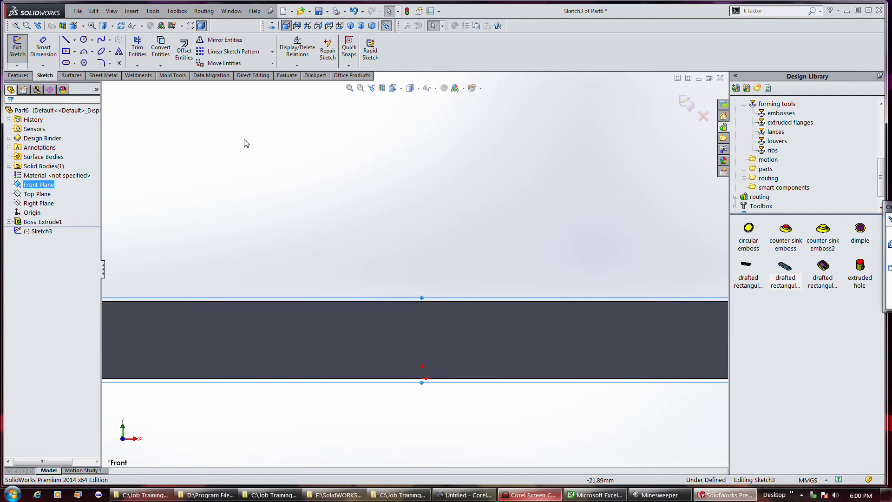
# Draw the closed six-line ramp outline, its 41.19 mm base along the plate's top edge
pyautogui.click(65, 41)
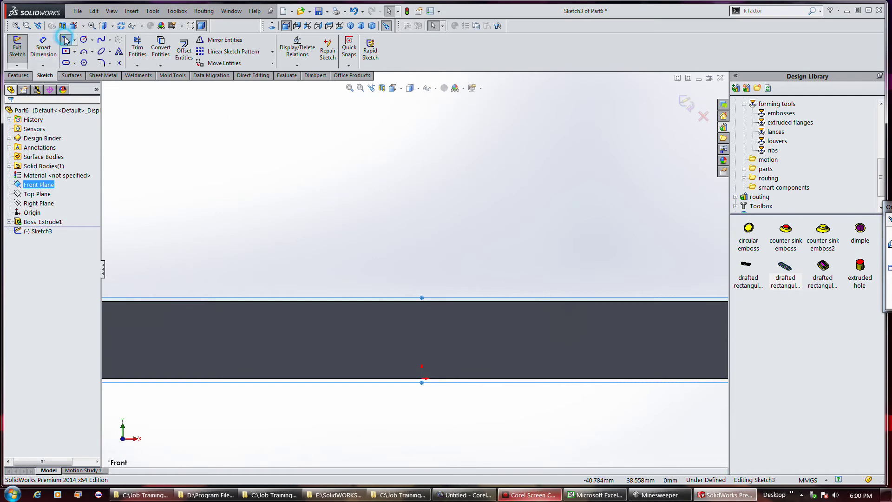
pyautogui.click(530, 301)
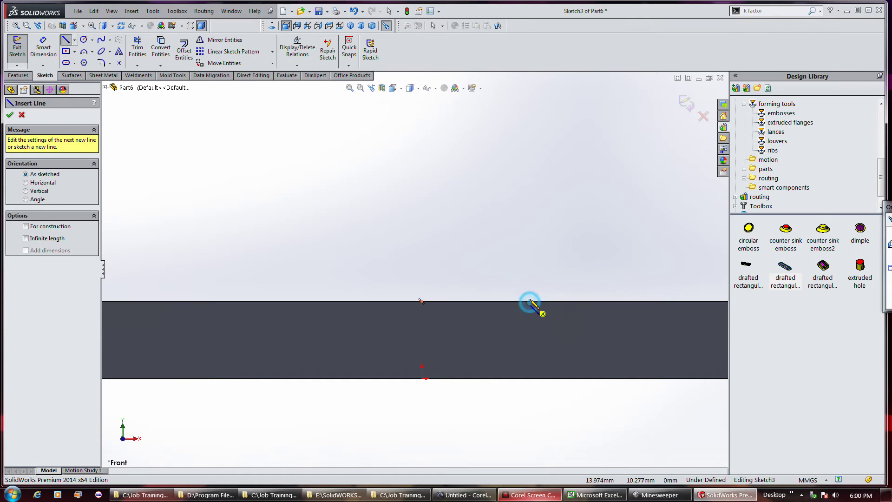
pyautogui.click(389, 205)
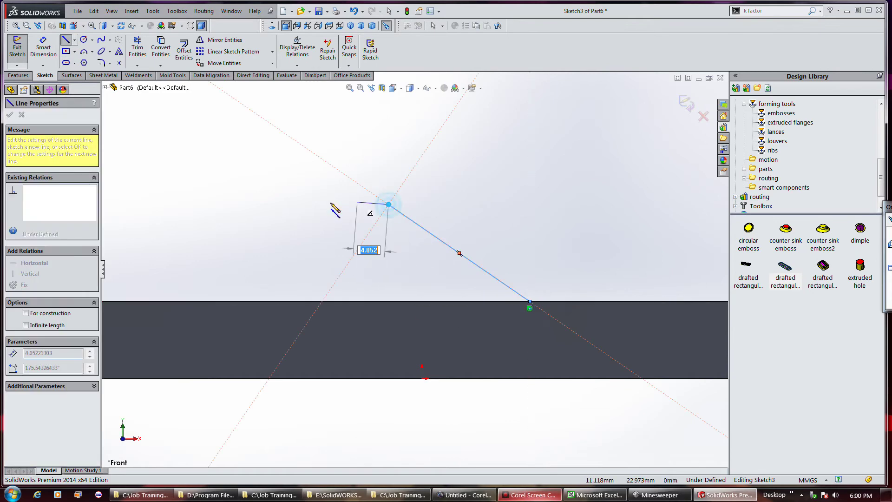
pyautogui.click(312, 205)
pyautogui.click(251, 175)
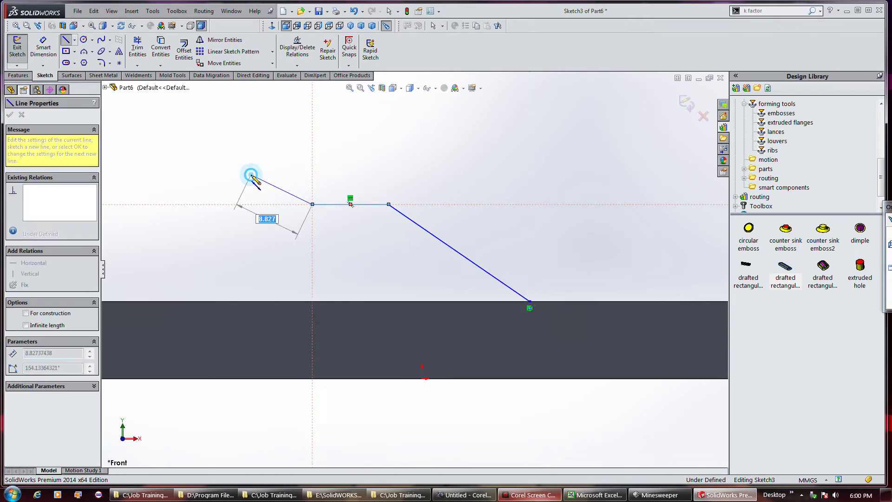
pyautogui.click(212, 201)
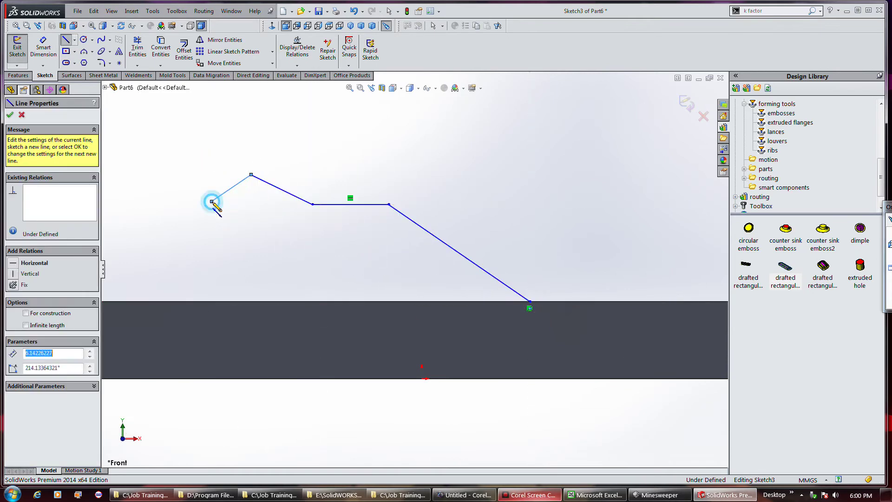
pyautogui.click(212, 301)
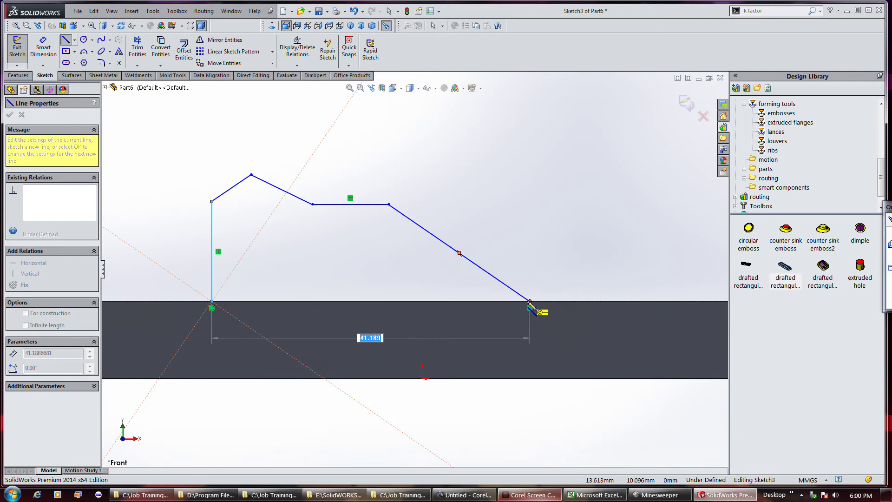
pyautogui.click(530, 301)
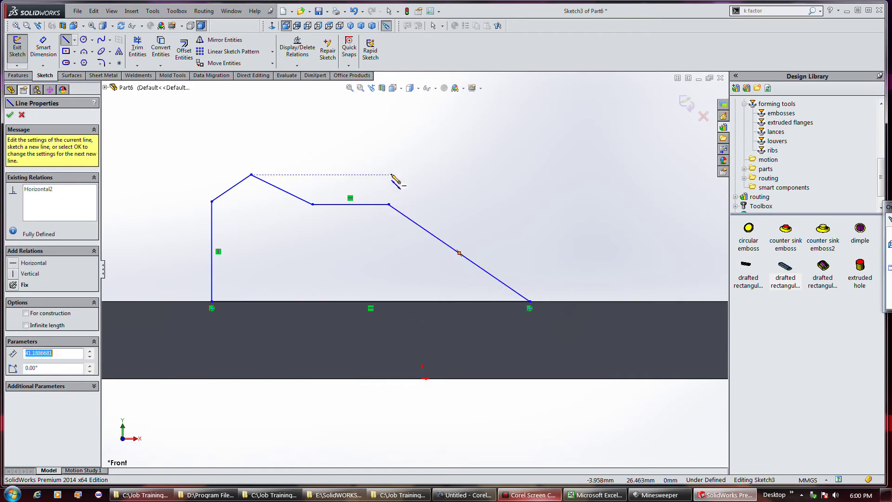
# Extrude the ramp sketch 28 mm Mid Plane into Boss-Extrude2, merged onto the plate
pyautogui.click(17, 47)
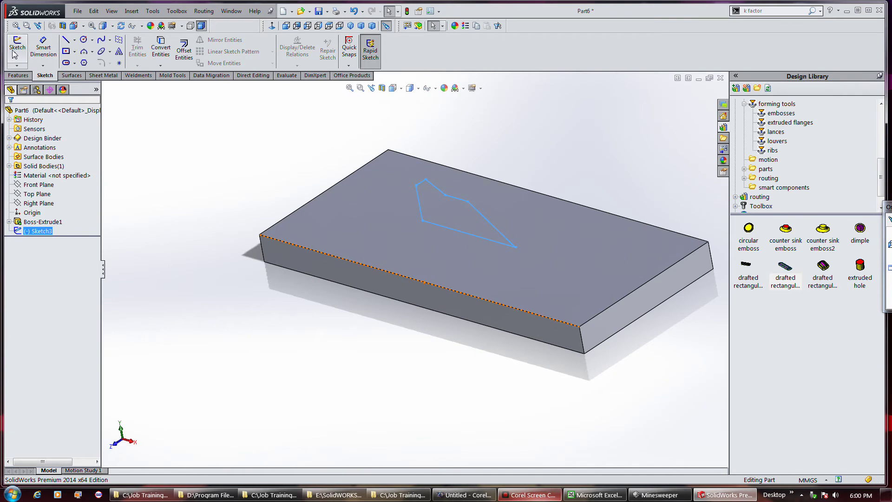
pyautogui.click(19, 75)
pyautogui.click(21, 49)
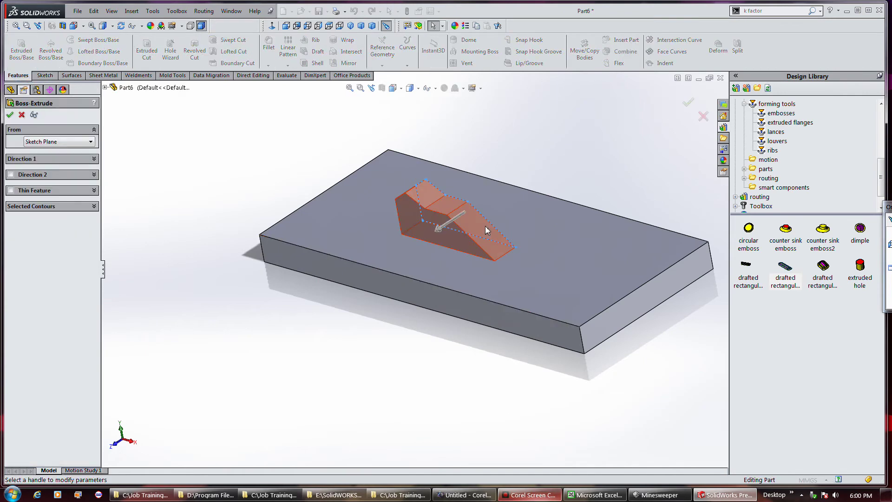
pyautogui.click(53, 175)
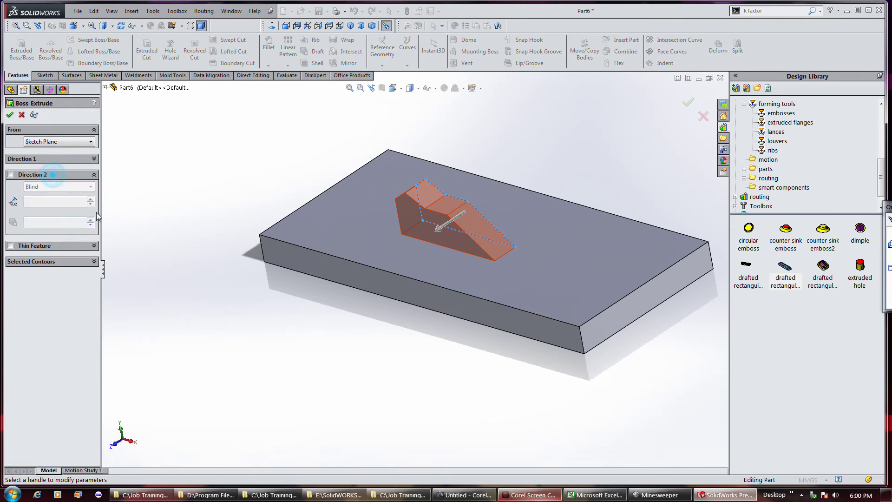
pyautogui.click(59, 160)
pyautogui.click(58, 171)
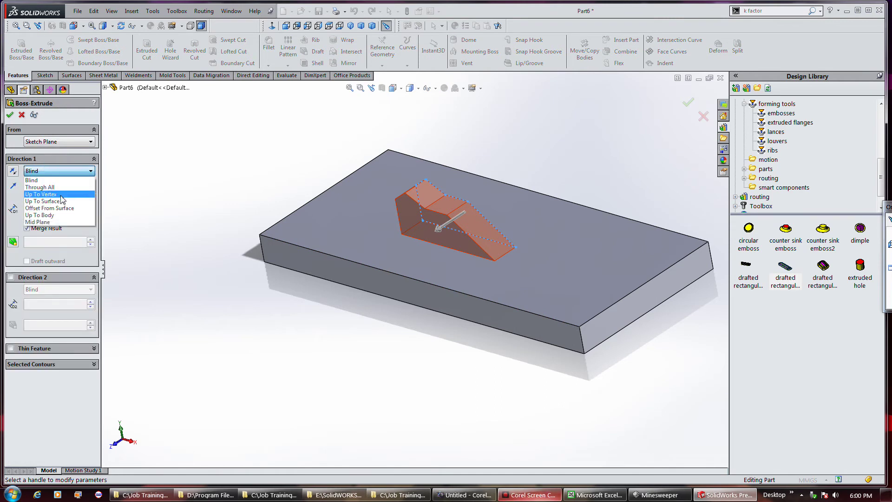
pyautogui.click(41, 222)
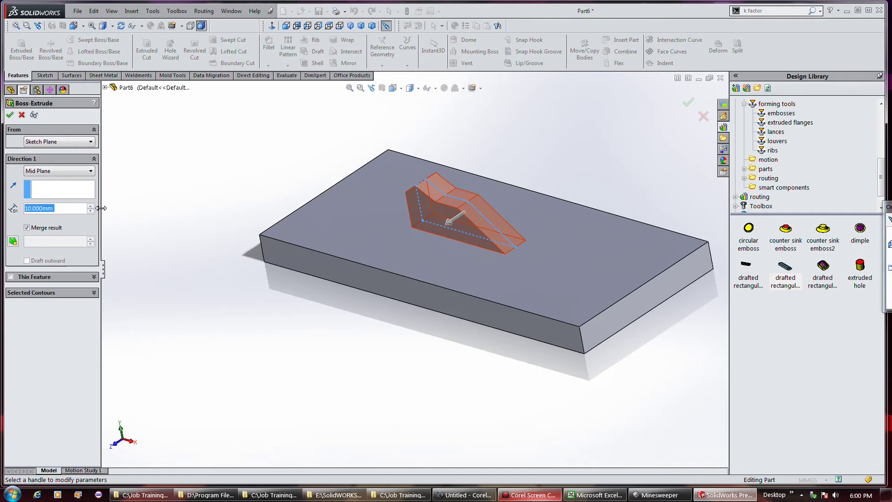
pyautogui.moveTo(454, 220); pyautogui.dragTo(435, 234)
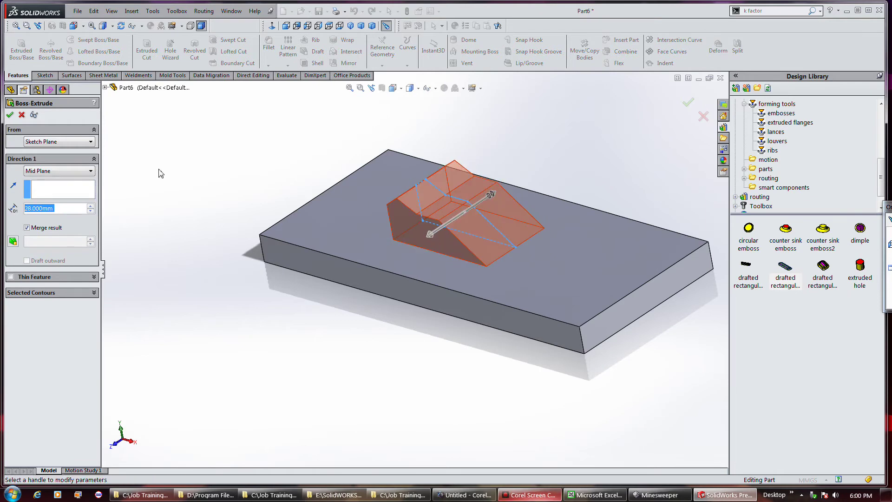
pyautogui.click(11, 114)
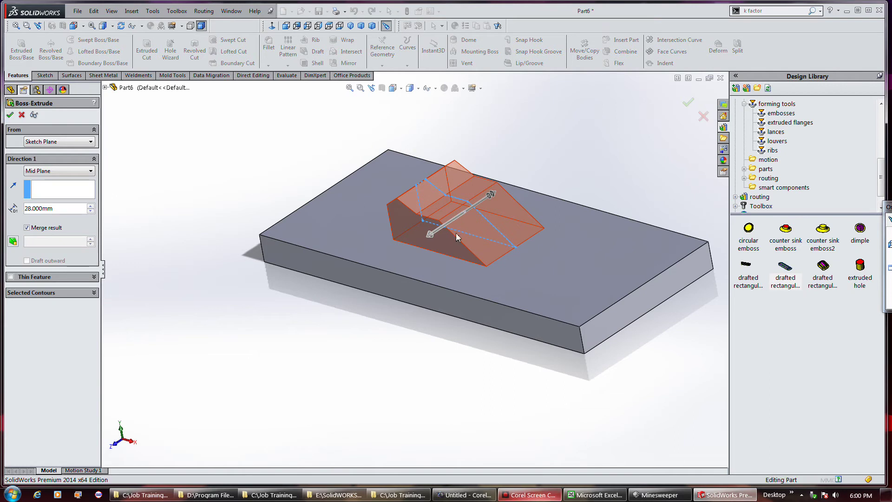
pyautogui.moveTo(584, 239)
pyautogui.mouseDown(button='middle')
pyautogui.moveTo(524, 235)
pyautogui.moveTo(578, 246)
pyautogui.mouseUp(button='middle')
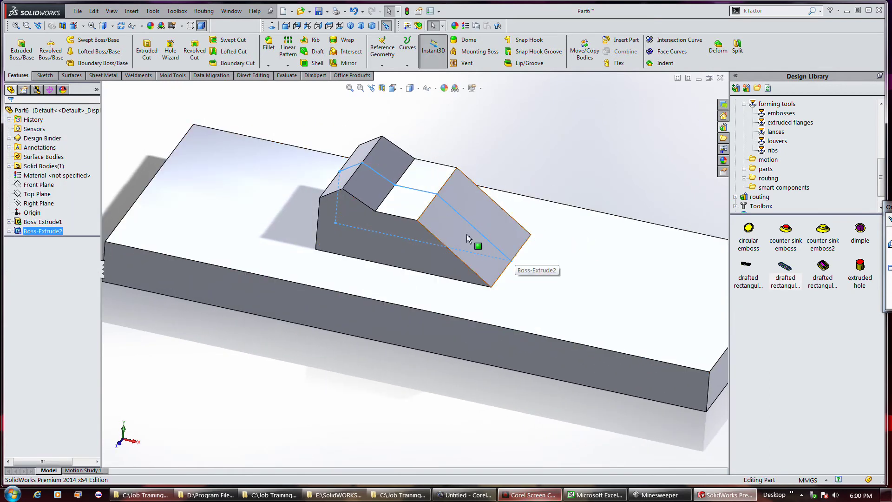
# Add a 10 mm fillet to the edge where the ramp's slope meets the plate
pyautogui.click(269, 44)
pyautogui.click(493, 285)
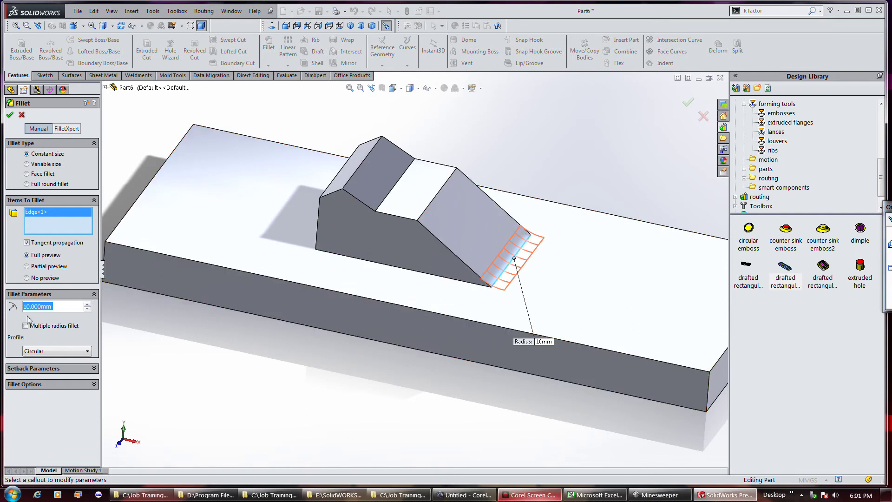
pyautogui.click(9, 115)
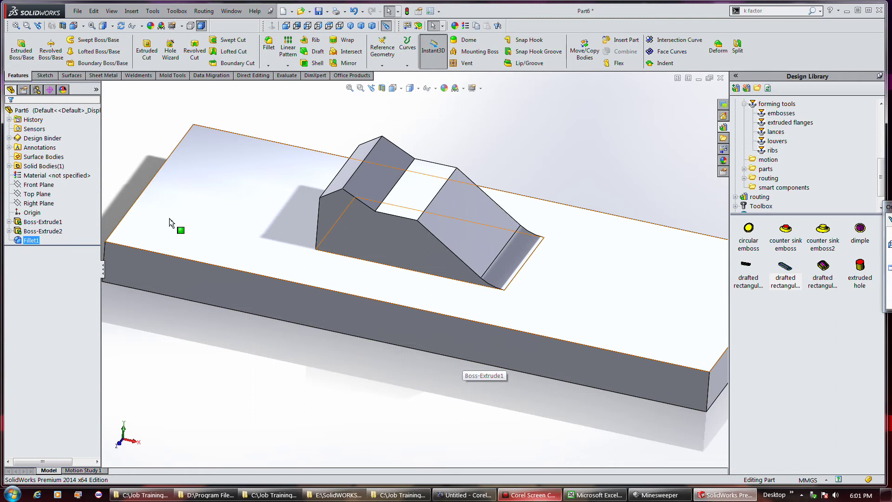
# Start an Extruded Cut sketch on the plate's top face with the Corner Rectangle tool
pyautogui.scroll(1, 213, 225)
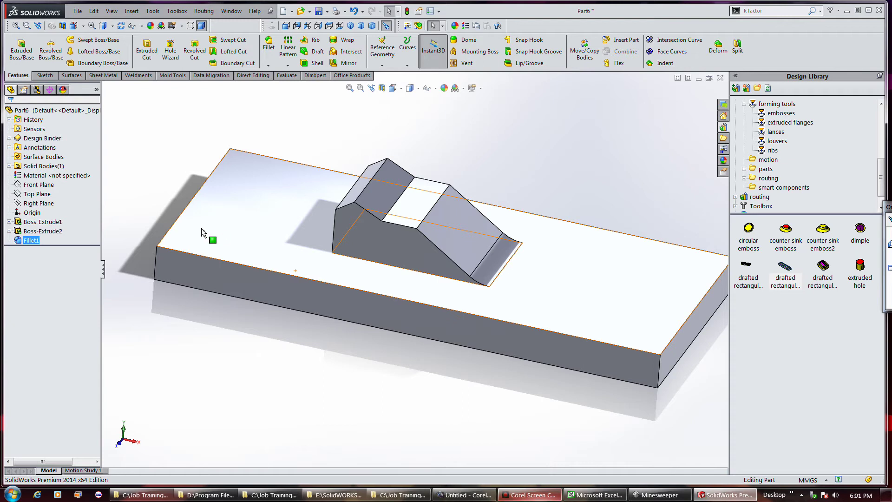
pyautogui.click(146, 50)
pyautogui.click(254, 237)
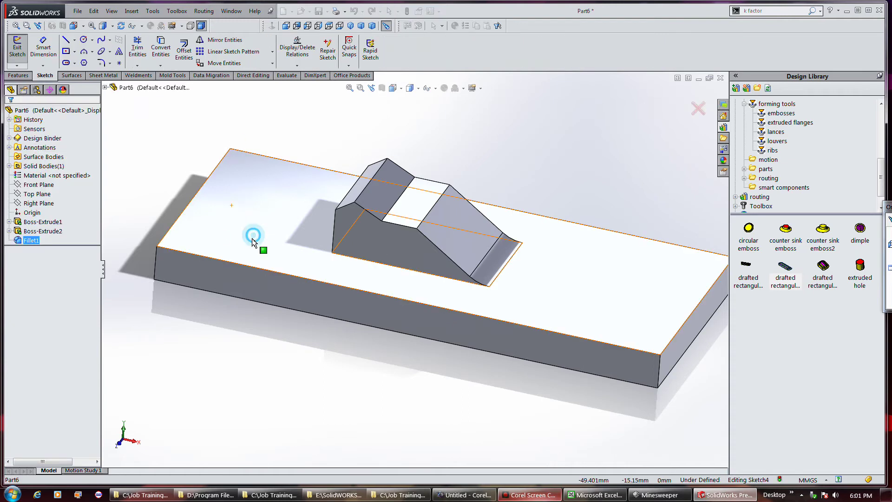
pyautogui.click(66, 52)
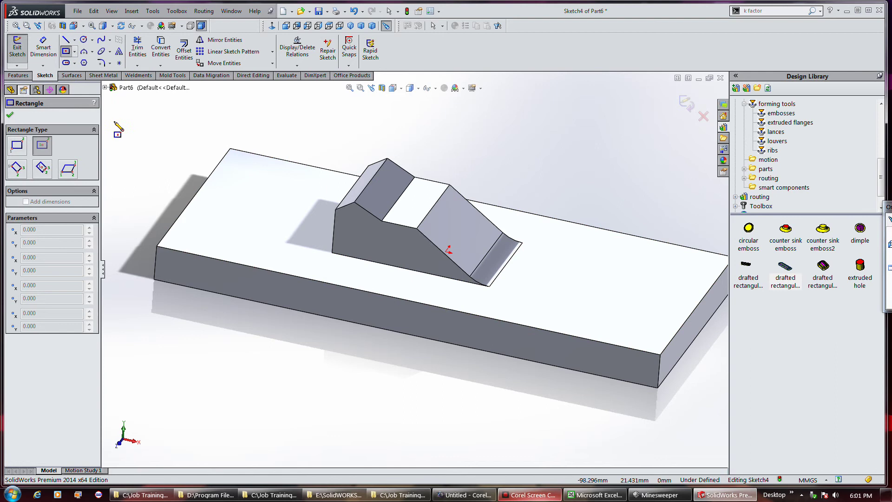
pyautogui.click(159, 55)
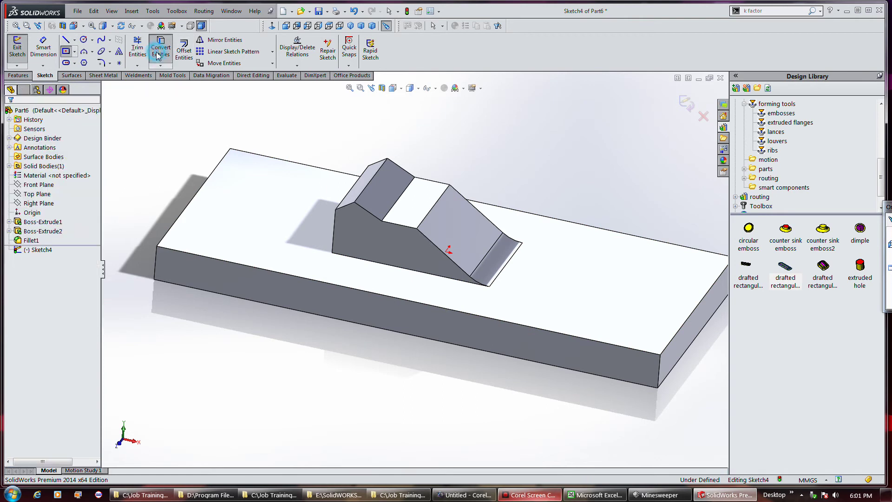
pyautogui.click(285, 249)
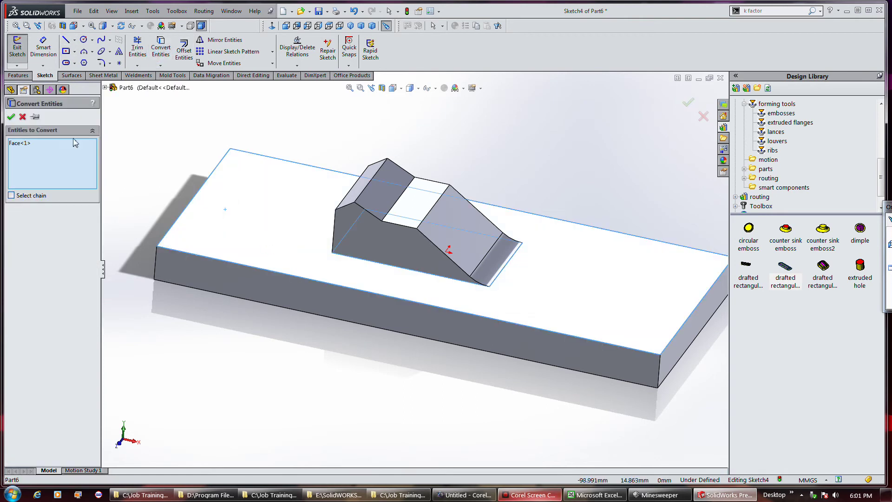
pyautogui.click(11, 117)
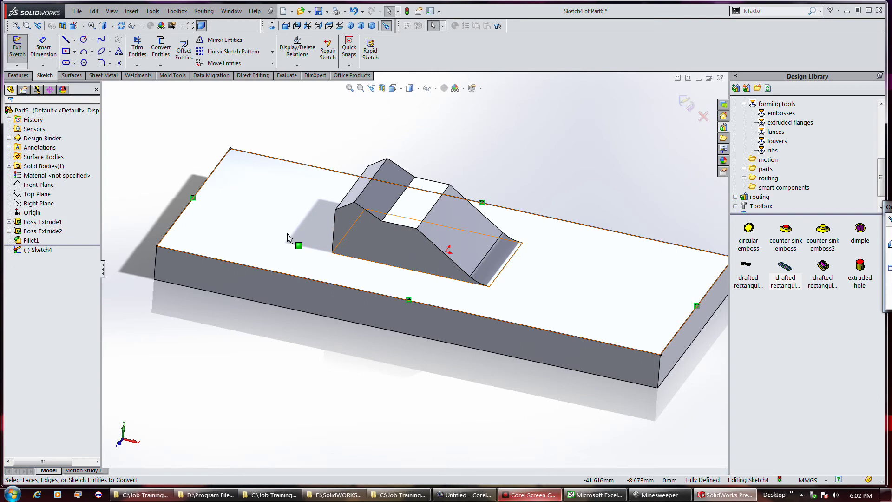
pyautogui.click(353, 11)
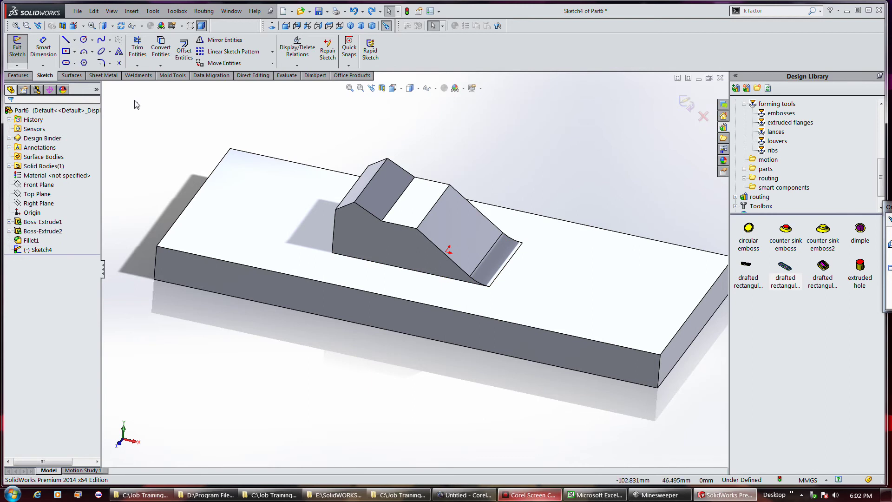
# Convert the base block's bottom-face outline into Sketch4, making it fully defined
pyautogui.click(163, 46)
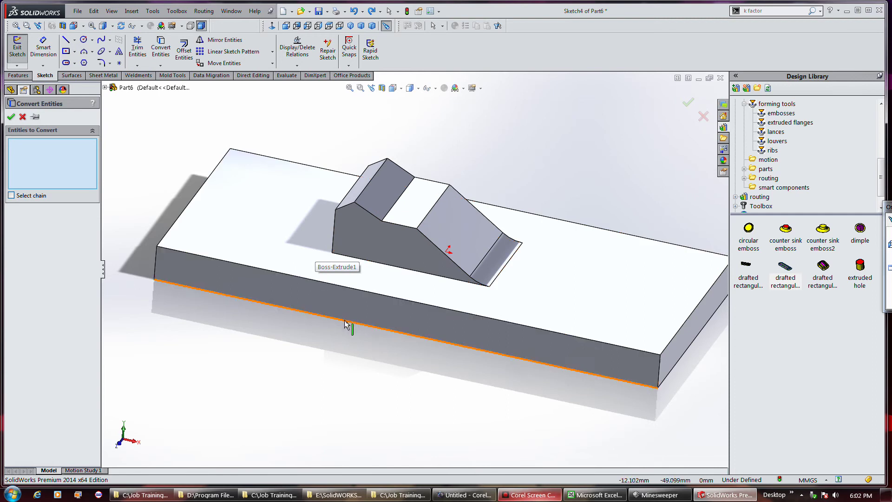
pyautogui.moveTo(389, 298); pyautogui.dragTo(389, 265, button='middle')
pyautogui.click(388, 266)
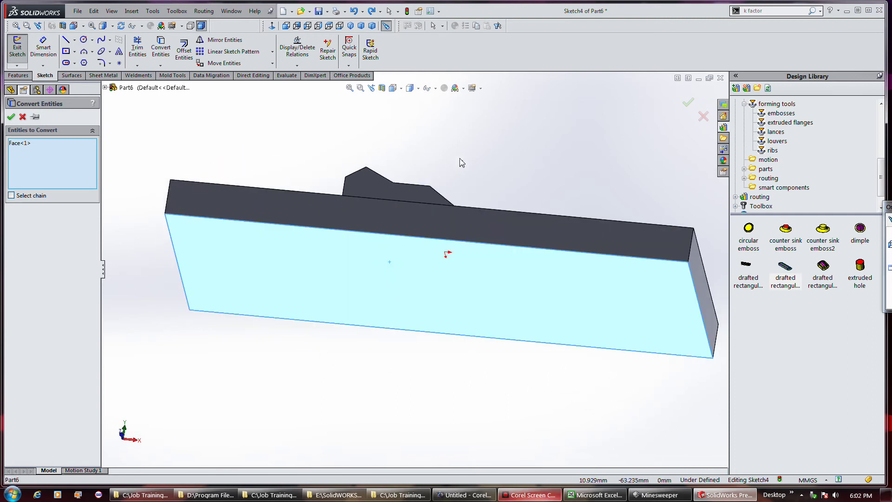
pyautogui.hotkey('ctrl', '7')
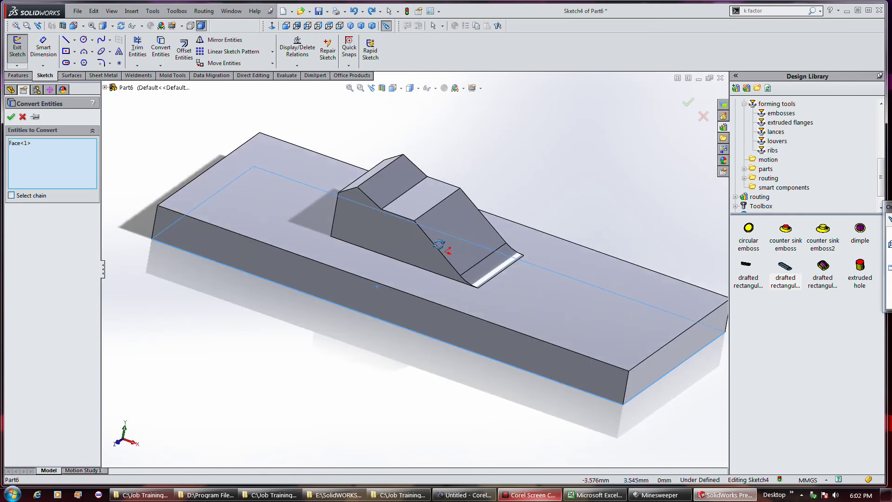
pyautogui.click(11, 118)
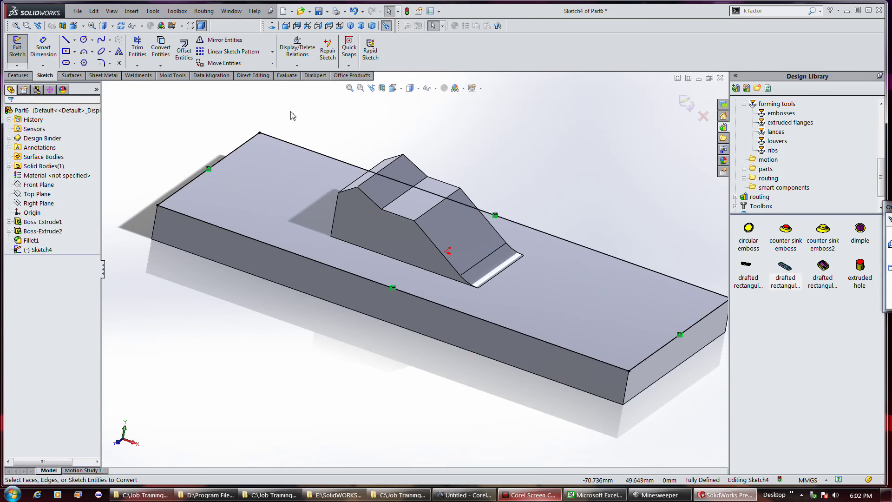
pyautogui.moveTo(292, 116); pyautogui.dragTo(294, 144, button='middle')
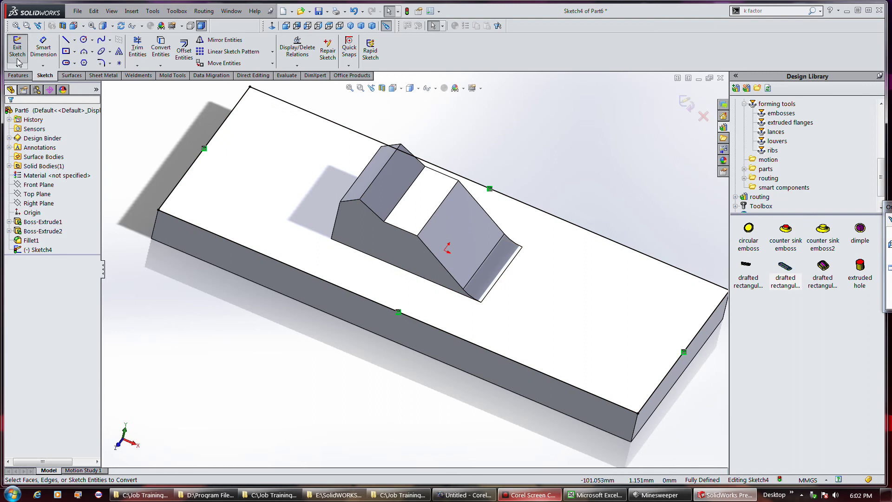
# Cut Through All with the rectangular sketch, leaving only the filleted ramp solid
pyautogui.click(19, 62)
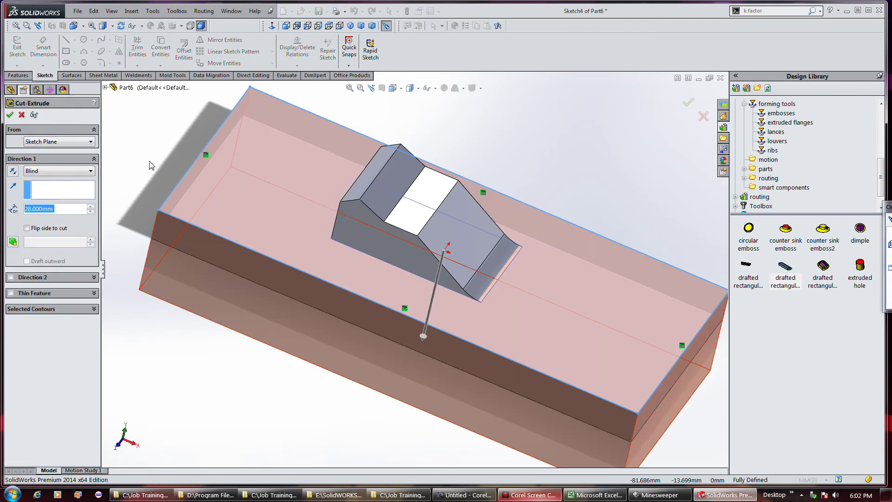
pyautogui.click(58, 170)
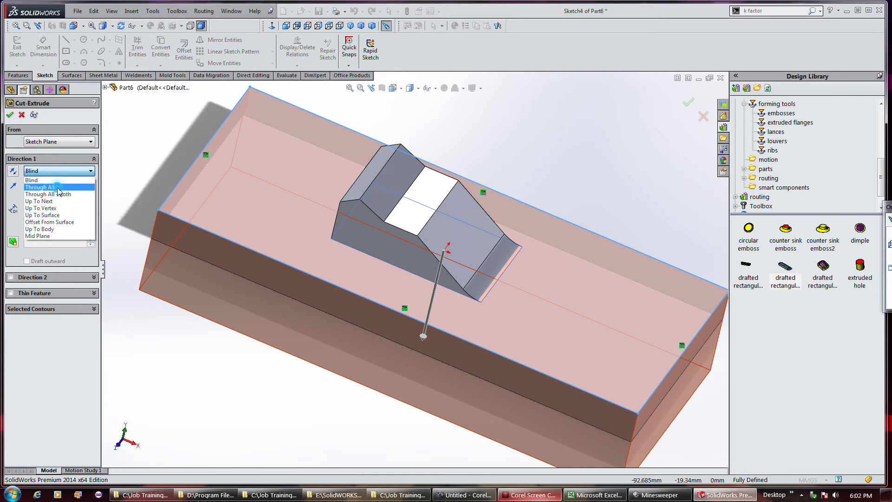
pyautogui.click(51, 182)
pyautogui.click(9, 116)
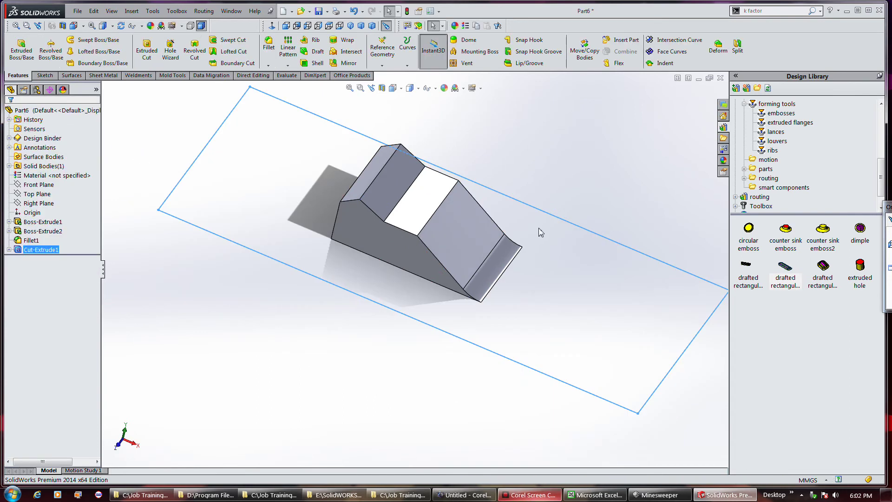
pyautogui.moveTo(542, 229); pyautogui.dragTo(512, 160, button='middle')
pyautogui.click(552, 338)
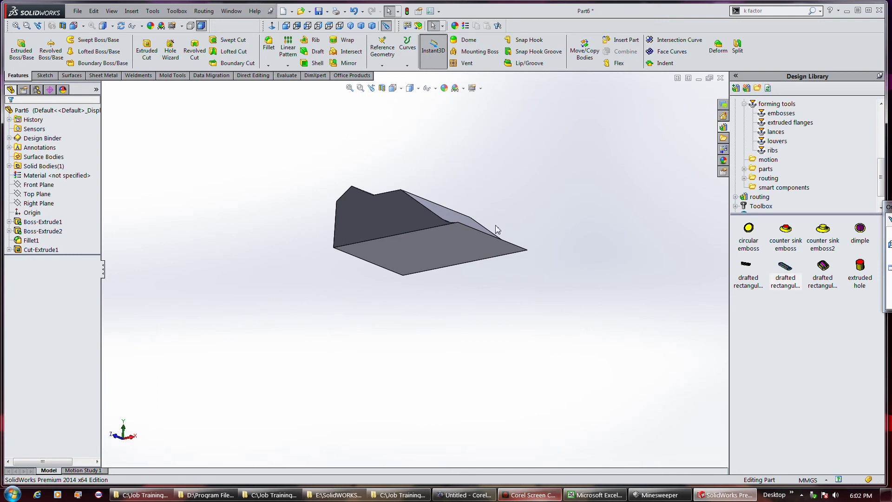
# Create FormTool1: bottom face as stopping face; dark side, sloped front and right side faces removed
pyautogui.click(132, 11)
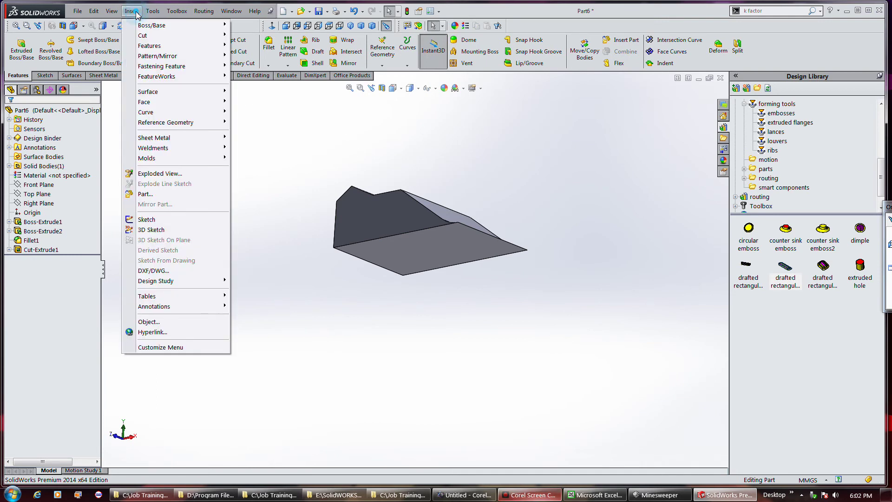
pyautogui.moveTo(181, 297)
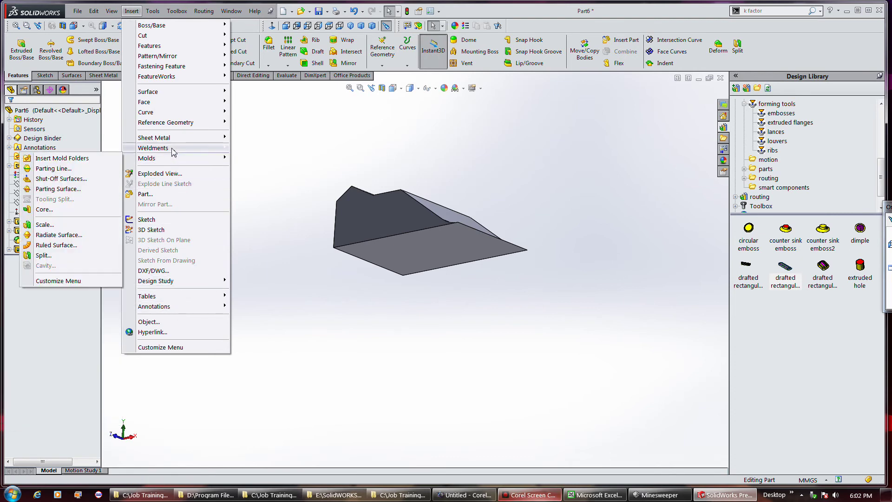
pyautogui.moveTo(175, 138)
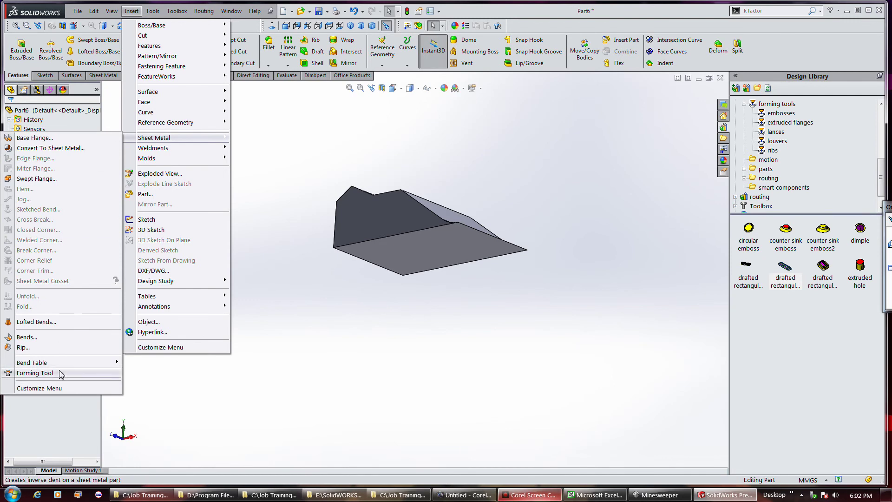
pyautogui.click(42, 374)
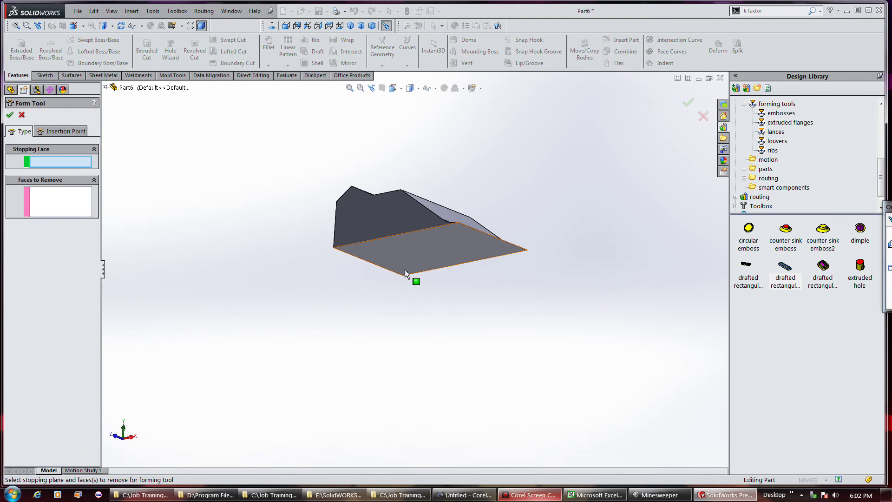
pyautogui.click(413, 255)
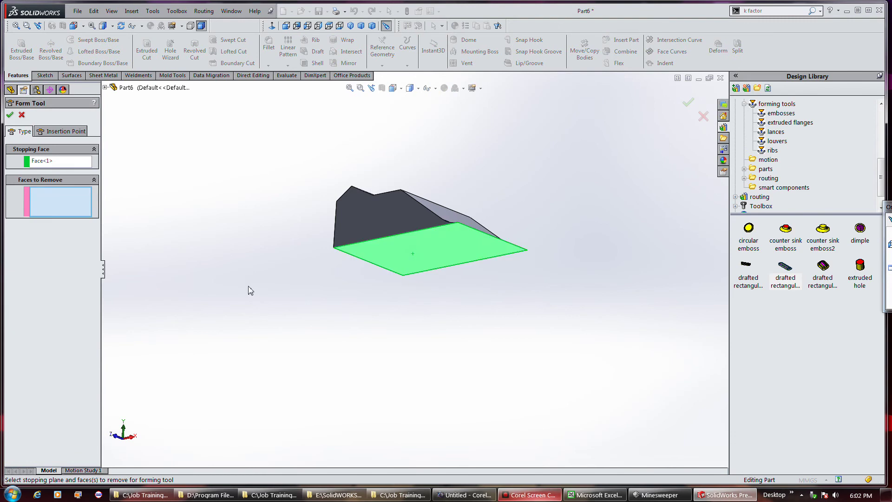
pyautogui.click(361, 227)
pyautogui.moveTo(241, 255); pyautogui.dragTo(424, 259, button='middle')
pyautogui.click(435, 258)
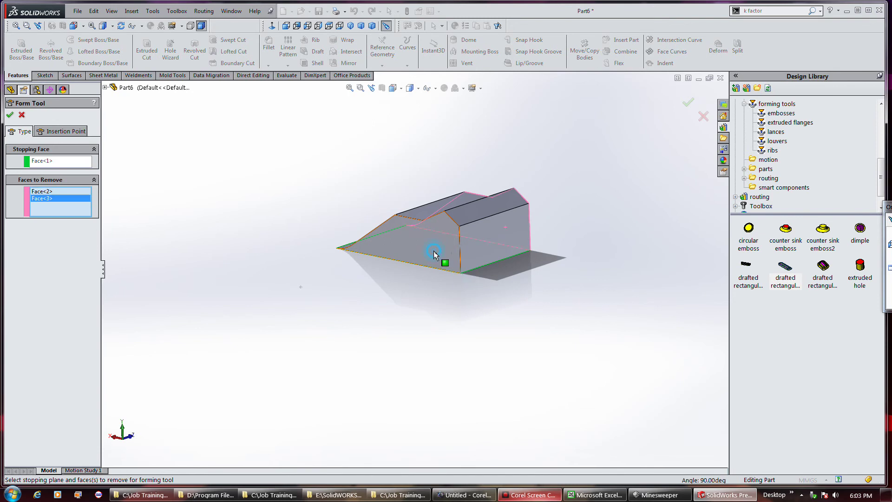
pyautogui.click(472, 240)
pyautogui.moveTo(516, 219); pyautogui.dragTo(391, 341, button='middle')
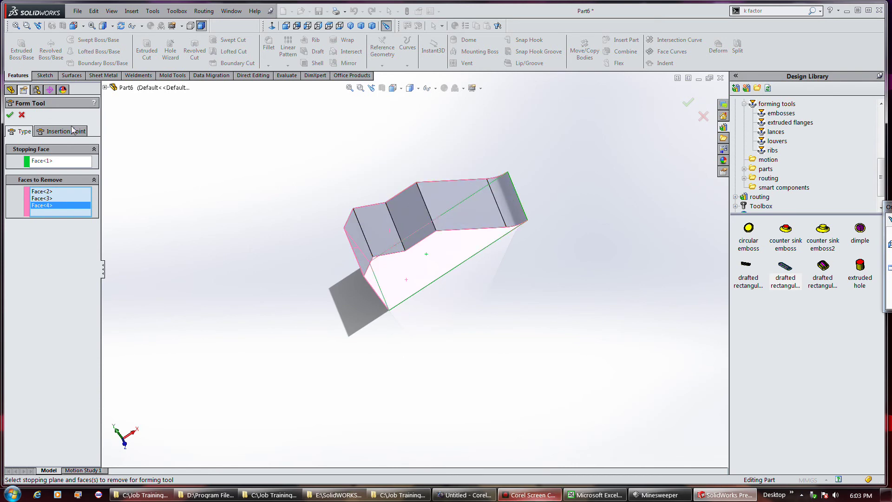
pyautogui.click(10, 116)
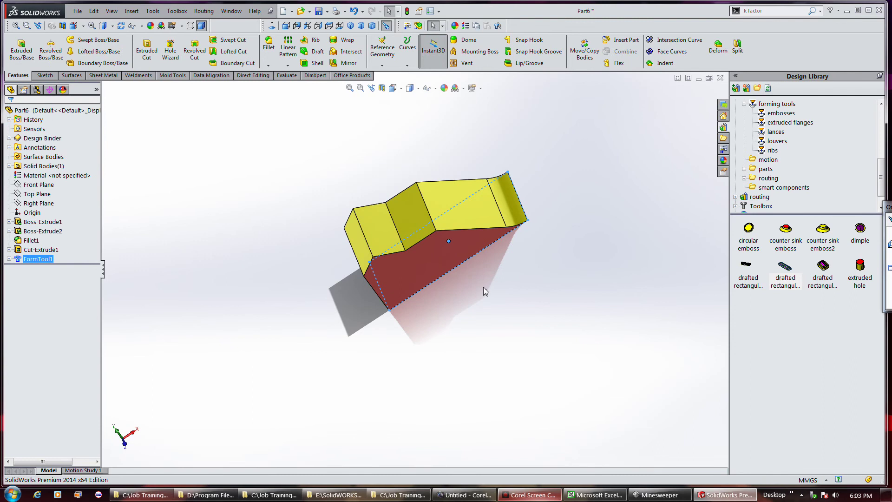
# Drag the Cut-Extrude1 body into the Design Library embosses folder and save it as Shitty Part
pyautogui.moveTo(485, 291); pyautogui.dragTo(641, 174, button='middle')
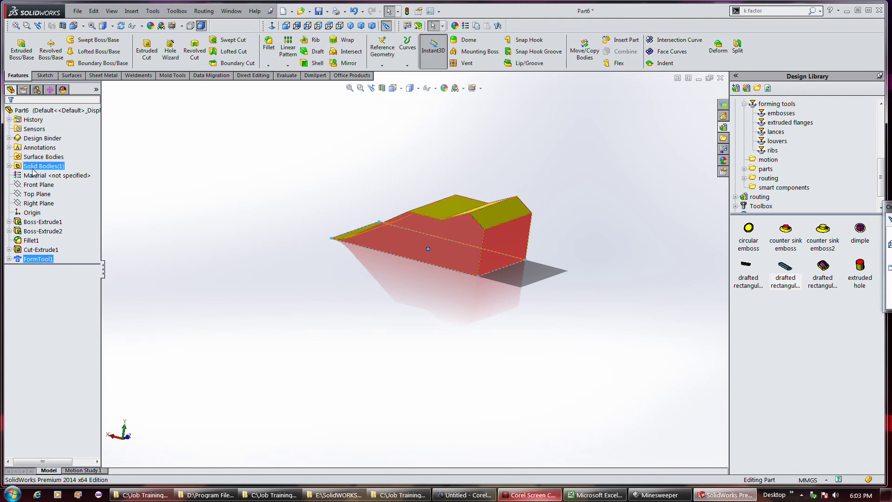
pyautogui.click(8, 166)
pyautogui.click(39, 176)
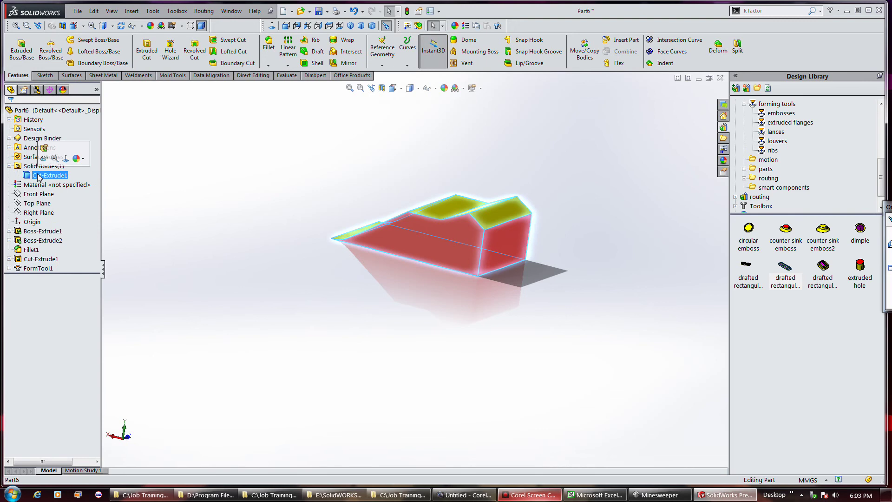
pyautogui.moveTo(39, 177); pyautogui.dragTo(635, 282)
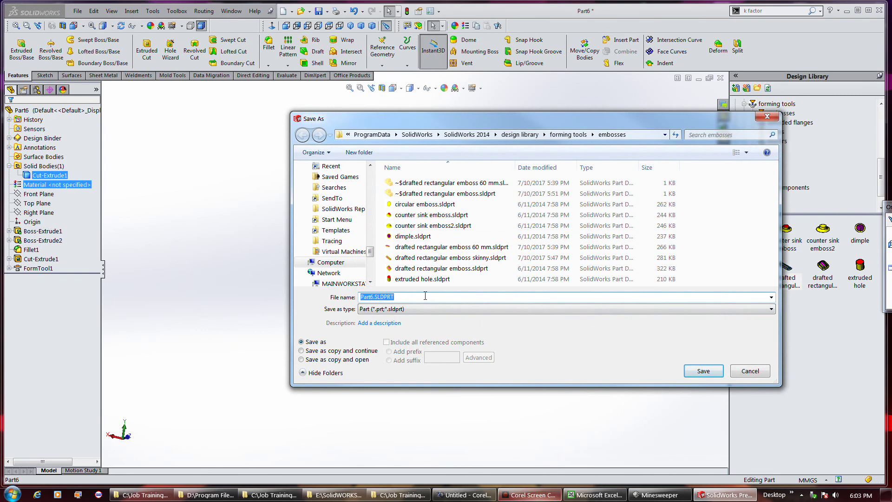
pyautogui.write('tty Part')
pyautogui.press('Return')
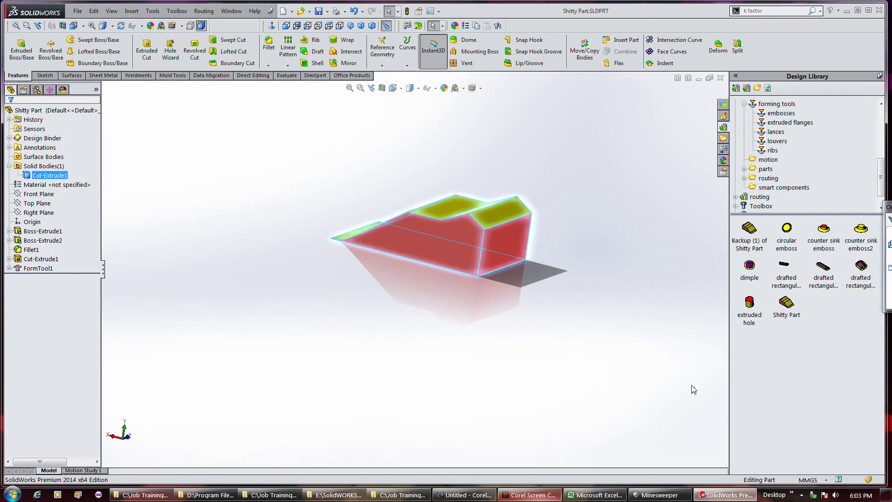
# Switch to Sheet Metal part 2 and place the Shitty Part forming tool on the tray floor
pyautogui.click(203, 13)
pyautogui.moveTo(231, 11)
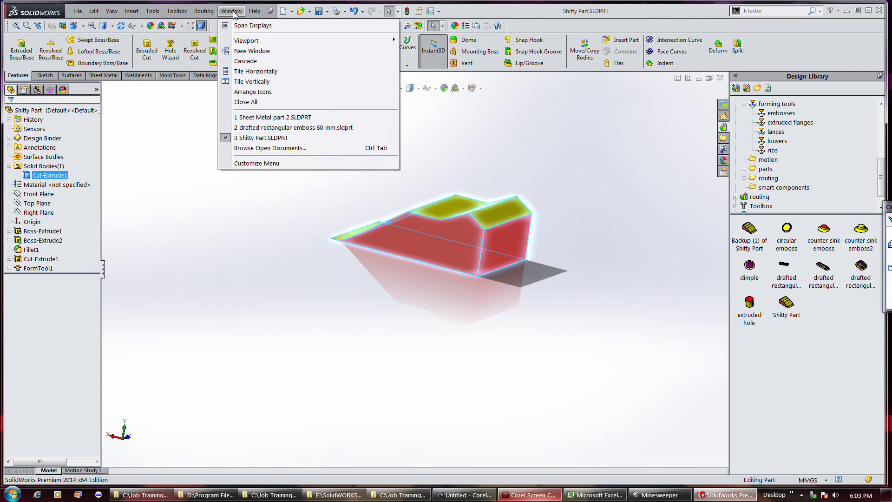
pyautogui.click(273, 118)
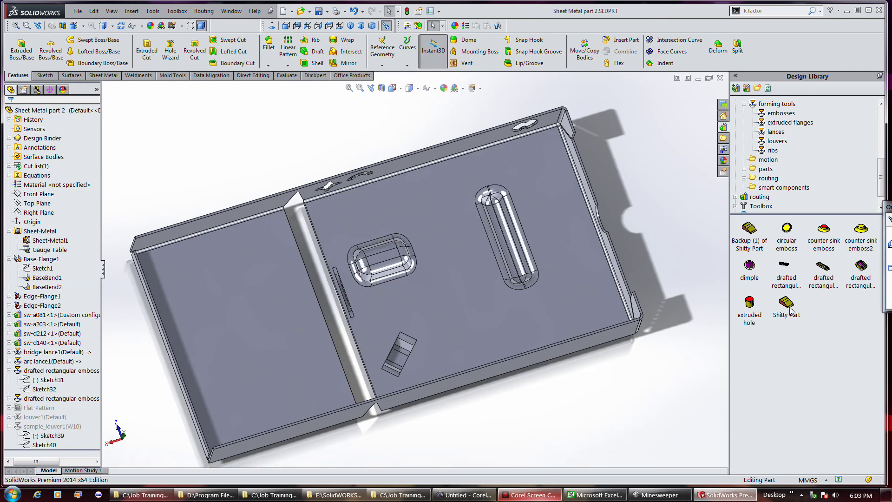
pyautogui.moveTo(790, 307); pyautogui.dragTo(459, 309)
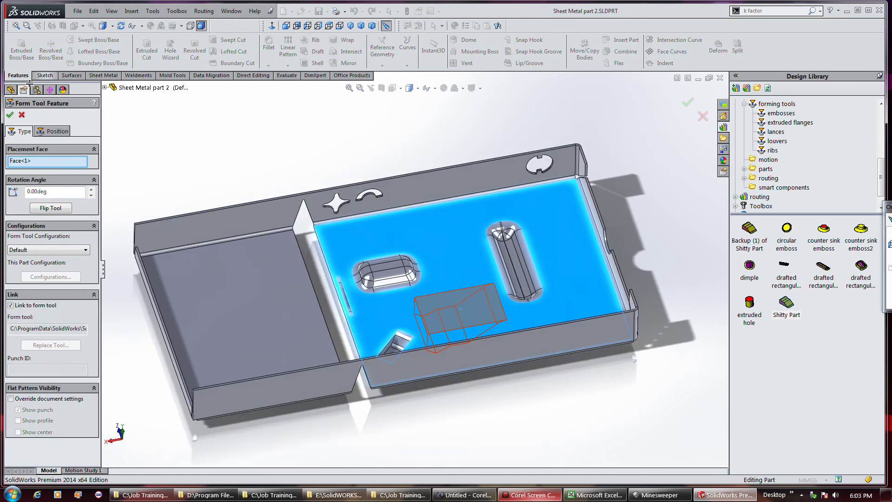
pyautogui.click(10, 116)
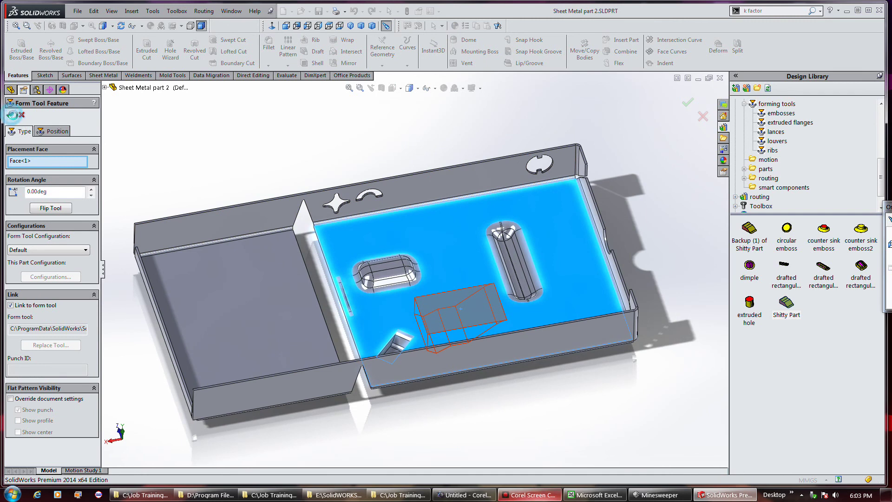
pyautogui.moveTo(551, 407); pyautogui.dragTo(534, 333, button='middle')
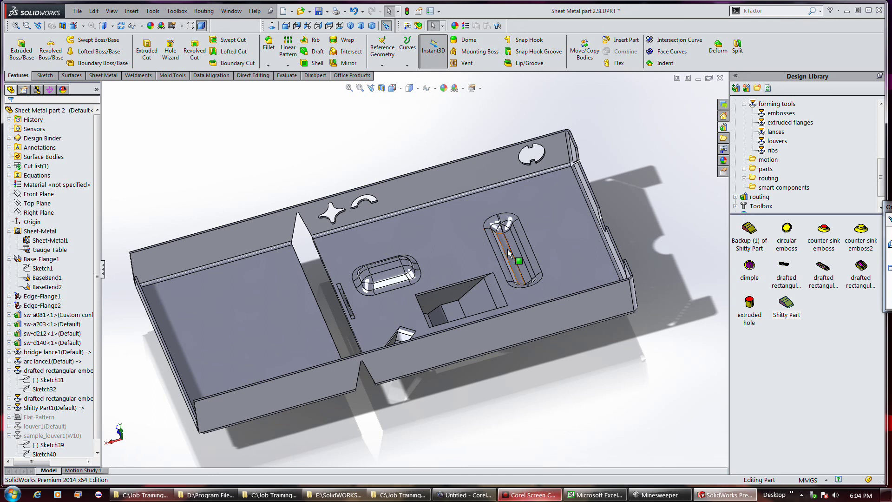
pyautogui.moveTo(509, 253); pyautogui.dragTo(528, 274, button='middle')
pyautogui.press('Escape')
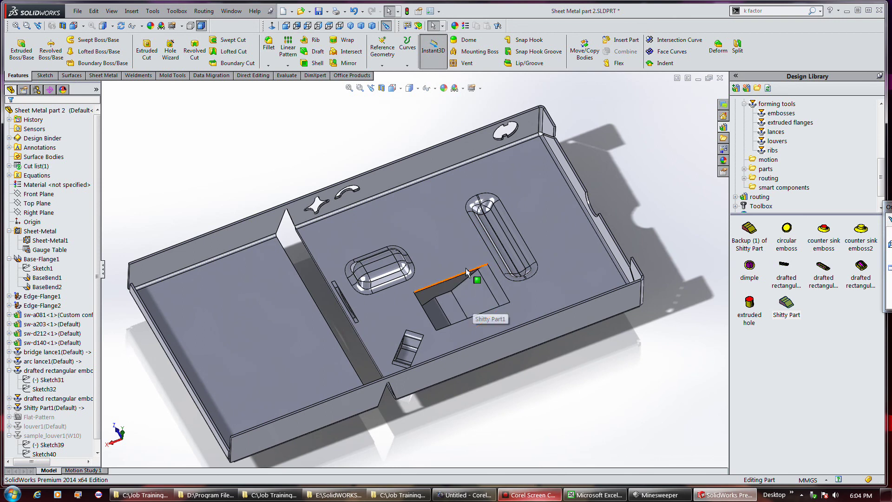